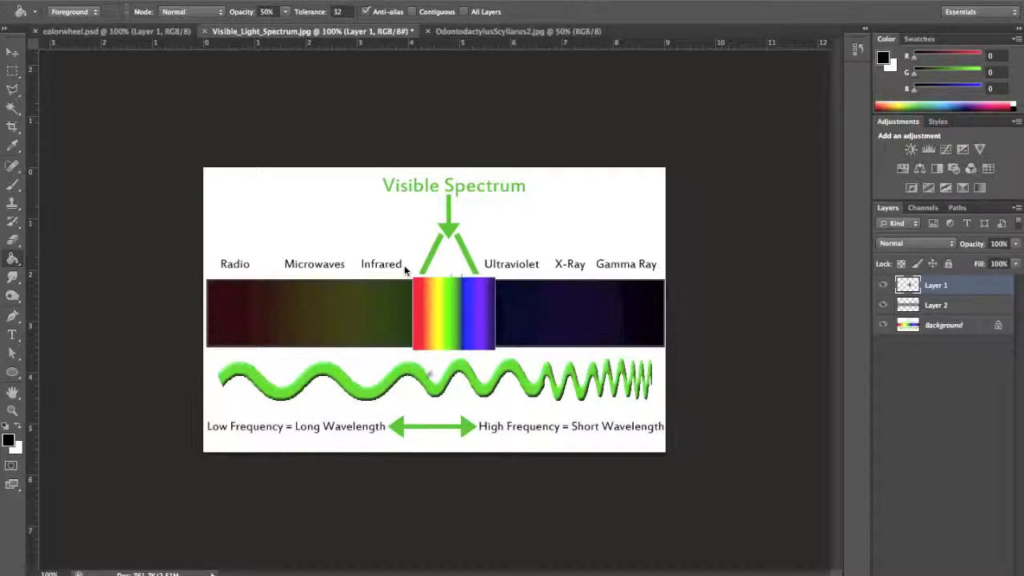
Step: Switch to the OdontodactylusScyllarus2.jpg mantis shrimp photo
{"action": "left_click", "coordinate": [460, 32]}
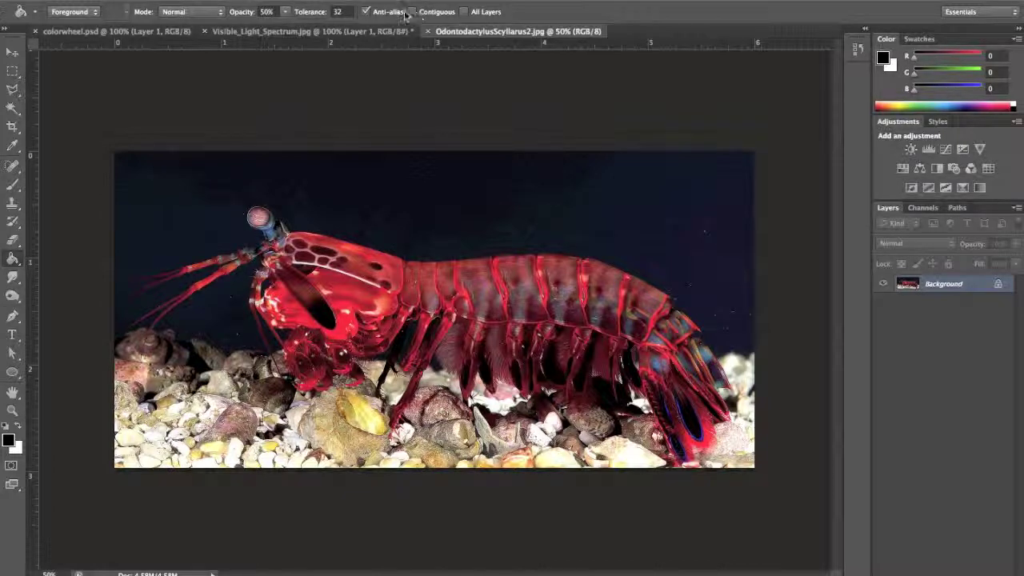
Step: Switch to the Visible_Light_Spectrum.jpg chart document
{"action": "left_click", "coordinate": [372, 30]}
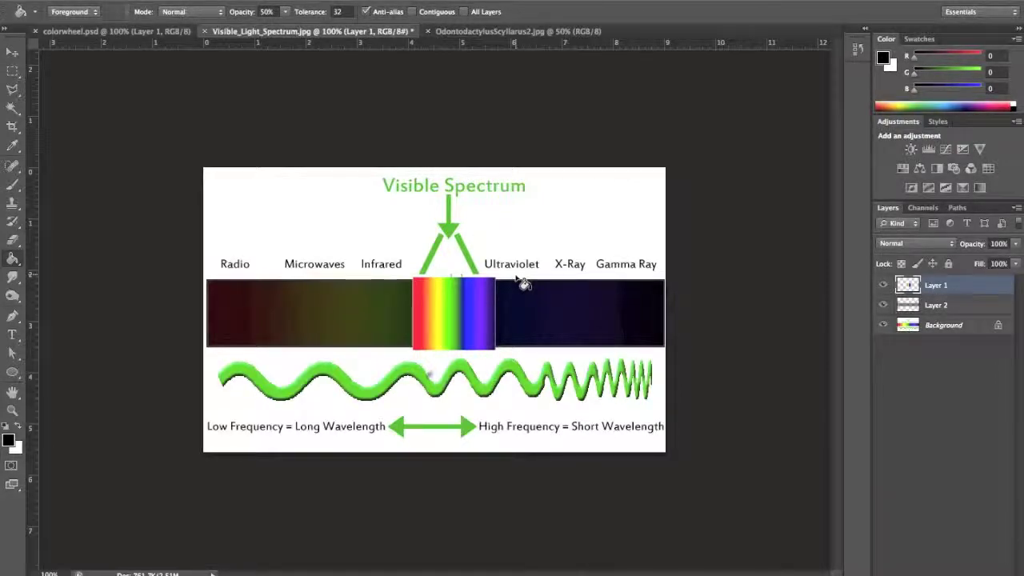
Step: Switch to the colorwheel.psd document with its six coloured circles
{"action": "left_click", "coordinate": [116, 29]}
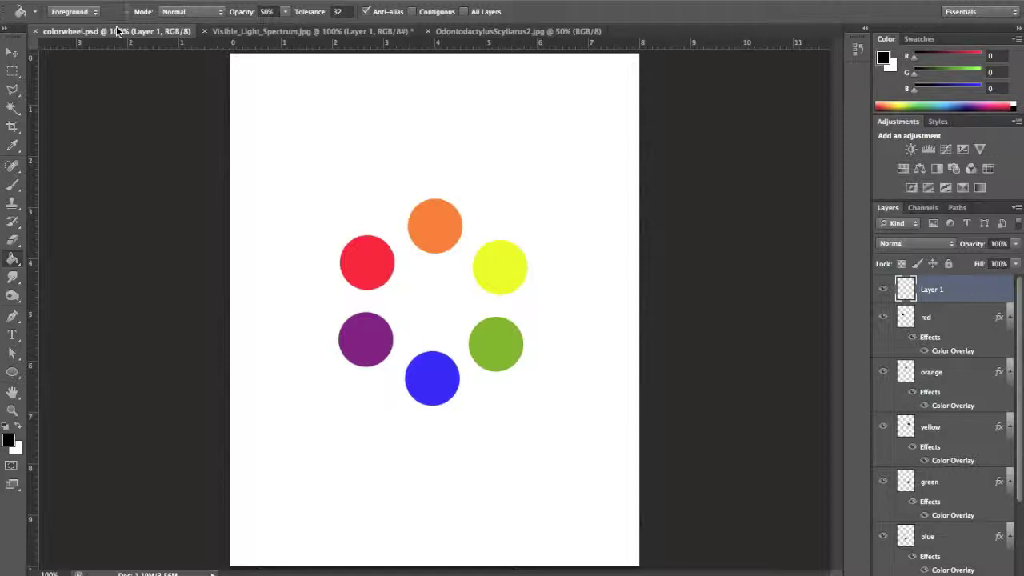
Step: Ring the red, yellow and blue circles with a black brush at 100% opacity
{"action": "left_click", "coordinate": [13, 185]}
{"action": "key", "text": "0"}
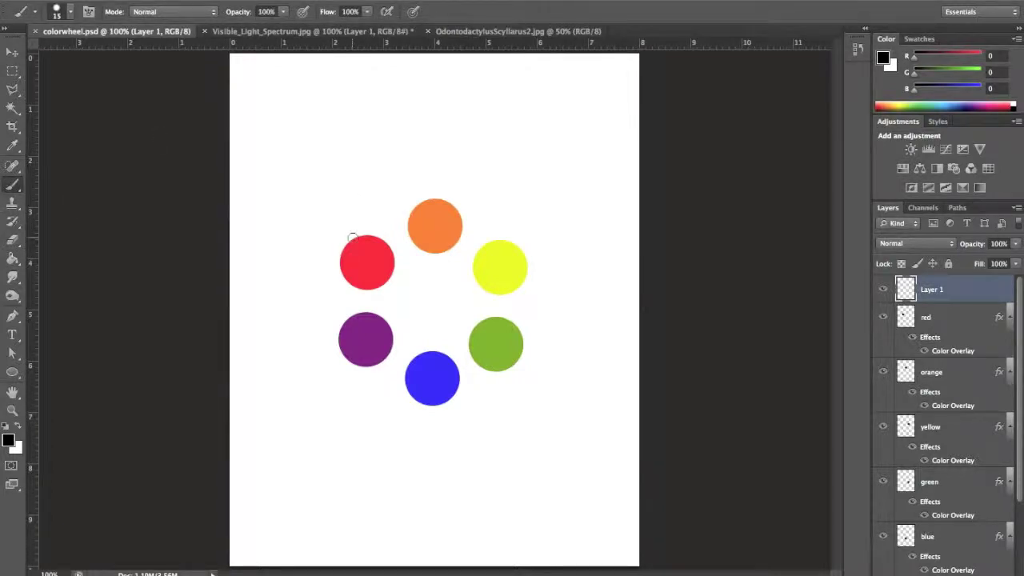
{"action": "mouse_move", "coordinate": [360, 231]}
{"action": "left_mouse_down"}
{"action": "mouse_move", "coordinate": [333, 274]}
{"action": "mouse_move", "coordinate": [353, 291]}
{"action": "mouse_move", "coordinate": [397, 288]}
{"action": "mouse_move", "coordinate": [408, 251]}
{"action": "mouse_move", "coordinate": [366, 221]}
{"action": "left_mouse_up"}
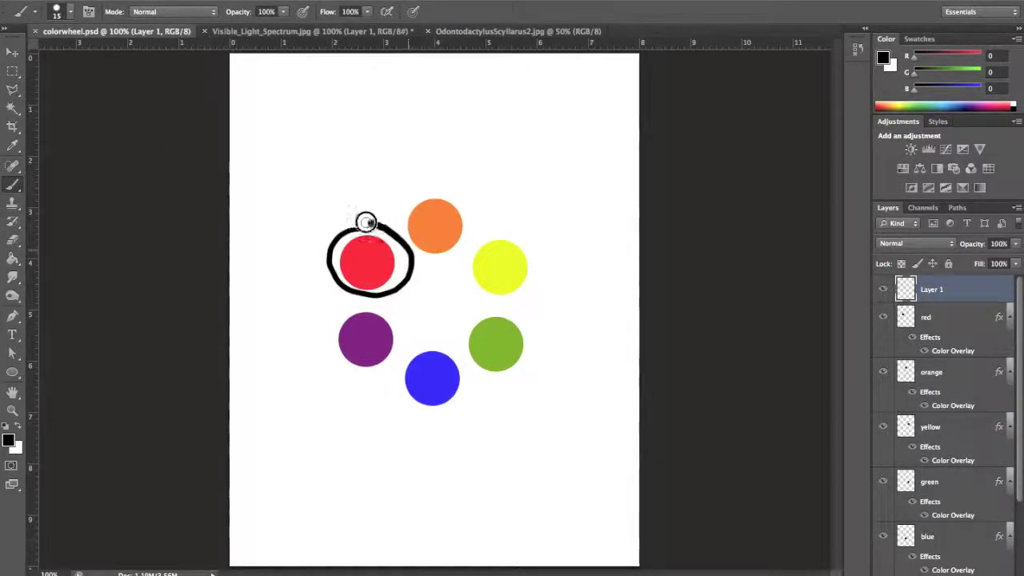
{"action": "mouse_move", "coordinate": [526, 237]}
{"action": "left_mouse_down"}
{"action": "mouse_move", "coordinate": [469, 256]}
{"action": "mouse_move", "coordinate": [482, 295]}
{"action": "mouse_move", "coordinate": [508, 302]}
{"action": "mouse_move", "coordinate": [536, 269]}
{"action": "mouse_move", "coordinate": [521, 241]}
{"action": "left_mouse_up"}
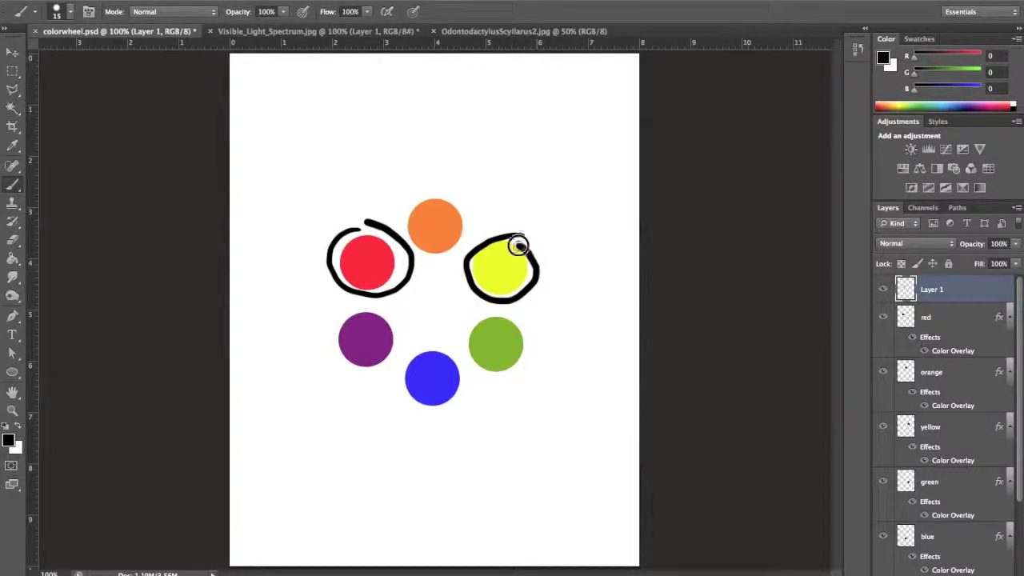
{"action": "mouse_move", "coordinate": [416, 350]}
{"action": "left_mouse_down"}
{"action": "mouse_move", "coordinate": [401, 381]}
{"action": "mouse_move", "coordinate": [464, 370]}
{"action": "mouse_move", "coordinate": [441, 351]}
{"action": "left_mouse_up"}
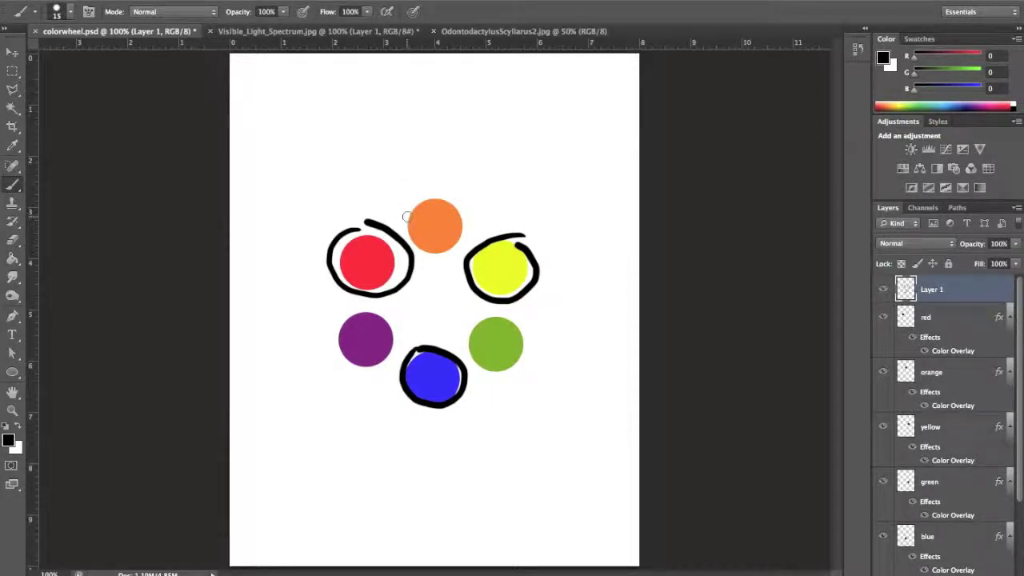
Step: Draw black asterisks beside the orange, green and purple circles
{"action": "mouse_move", "coordinate": [431, 176]}
{"action": "left_mouse_down"}
{"action": "mouse_move", "coordinate": [430, 198]}
{"action": "mouse_move", "coordinate": [439, 193]}
{"action": "left_mouse_up"}
{"action": "left_click_drag", "start_coordinate": [439, 182], "coordinate": [422, 192]}
{"action": "left_click_drag", "start_coordinate": [530, 347], "coordinate": [530, 366]}
{"action": "mouse_move", "coordinate": [522, 350]}
{"action": "left_mouse_down"}
{"action": "mouse_move", "coordinate": [539, 362]}
{"action": "mouse_move", "coordinate": [522, 361]}
{"action": "left_mouse_up"}
{"action": "mouse_move", "coordinate": [326, 340]}
{"action": "left_mouse_down"}
{"action": "mouse_move", "coordinate": [328, 361]}
{"action": "mouse_move", "coordinate": [336, 358]}
{"action": "left_mouse_up"}
{"action": "left_click_drag", "start_coordinate": [336, 345], "coordinate": [315, 359]}
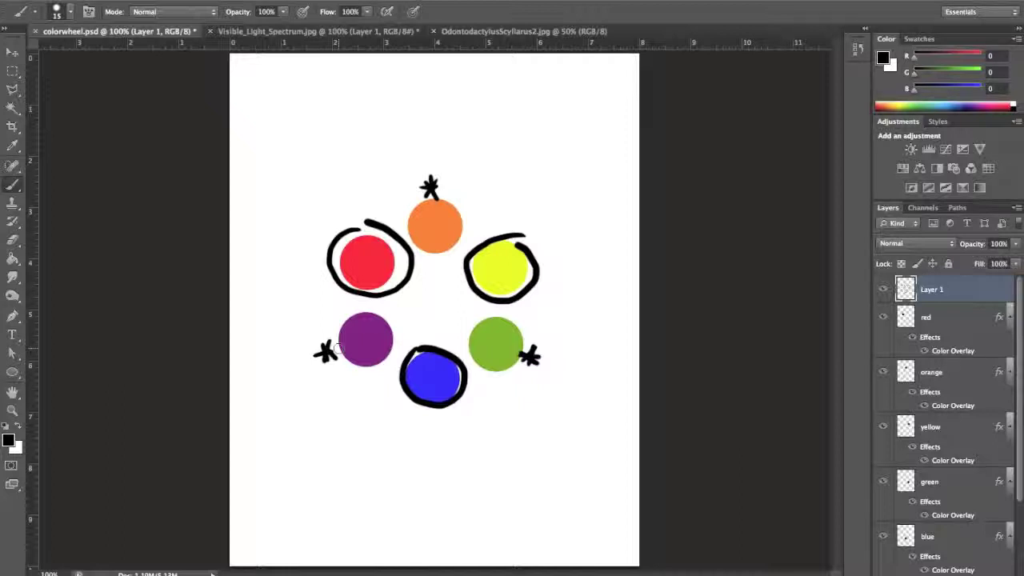
Step: Hide Layer 1's black marks and create a new empty Layer 2
{"action": "left_click", "coordinate": [883, 289]}
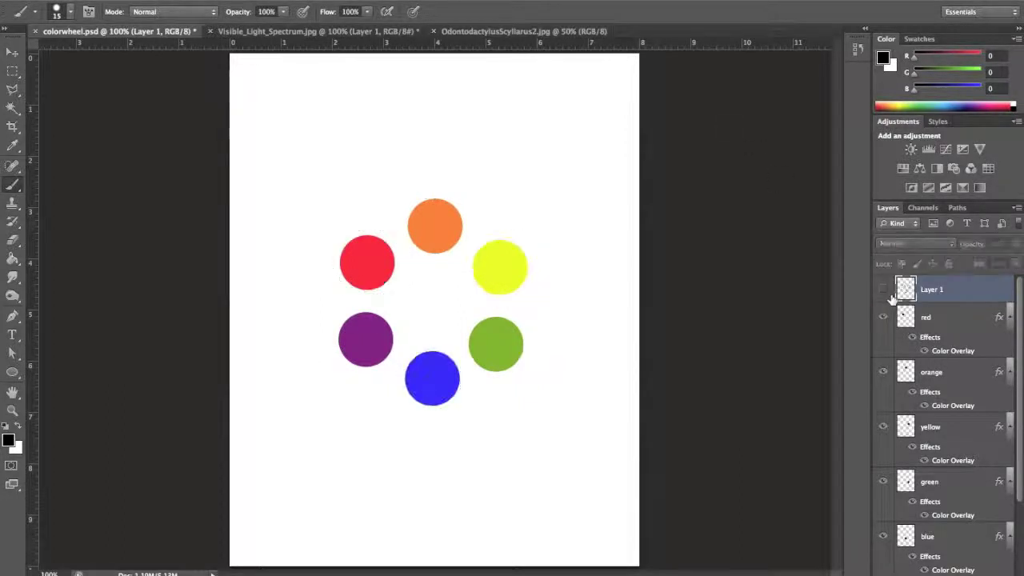
{"action": "key", "text": "ctrl+shift+n"}
{"action": "key", "text": "Return"}
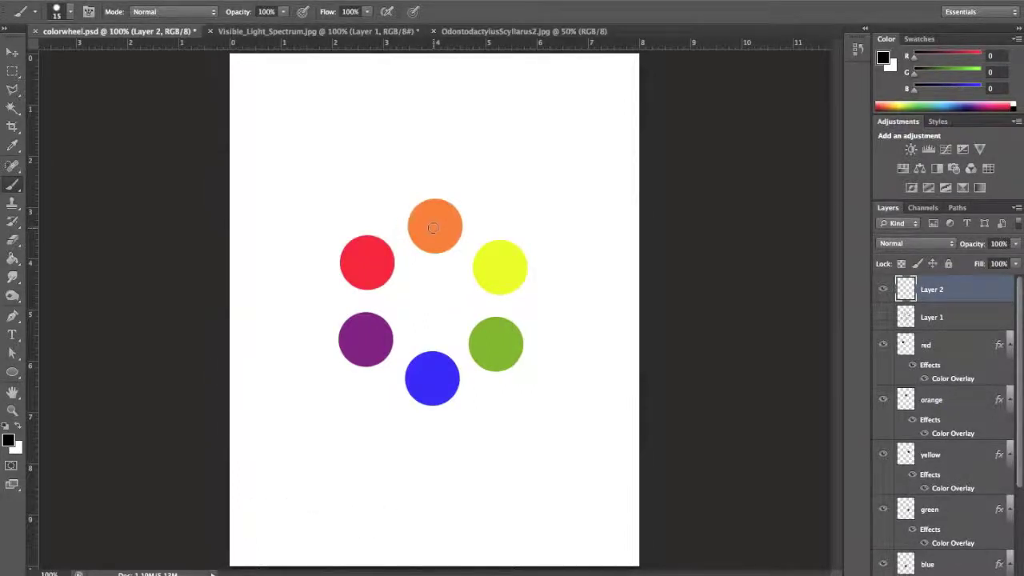
Step: Sample the red circle and paint a red dab between red and orange with a 60 px brush
{"action": "key", "text": "i"}
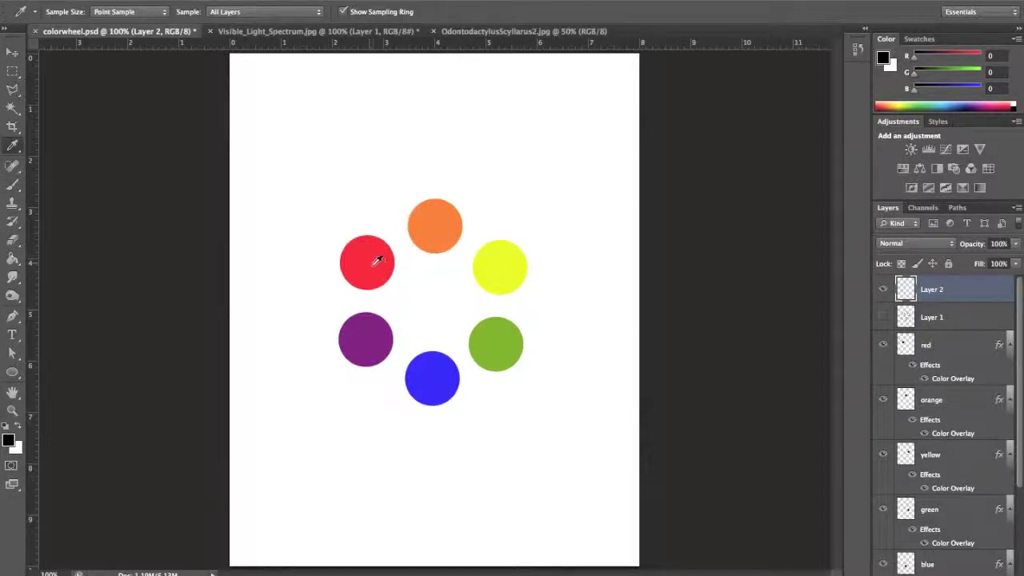
{"action": "left_click", "coordinate": [373, 260]}
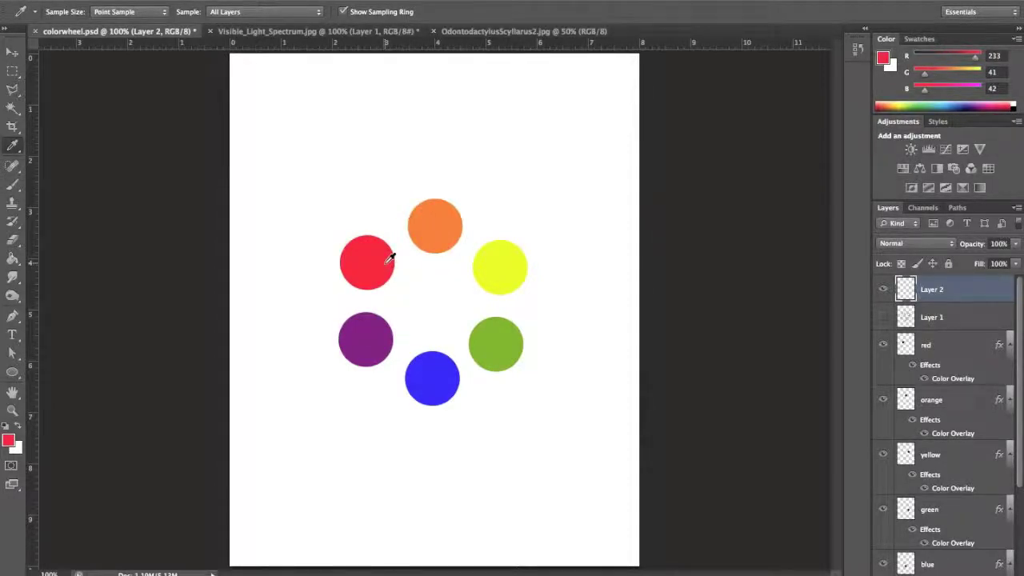
{"action": "key", "text": "b"}
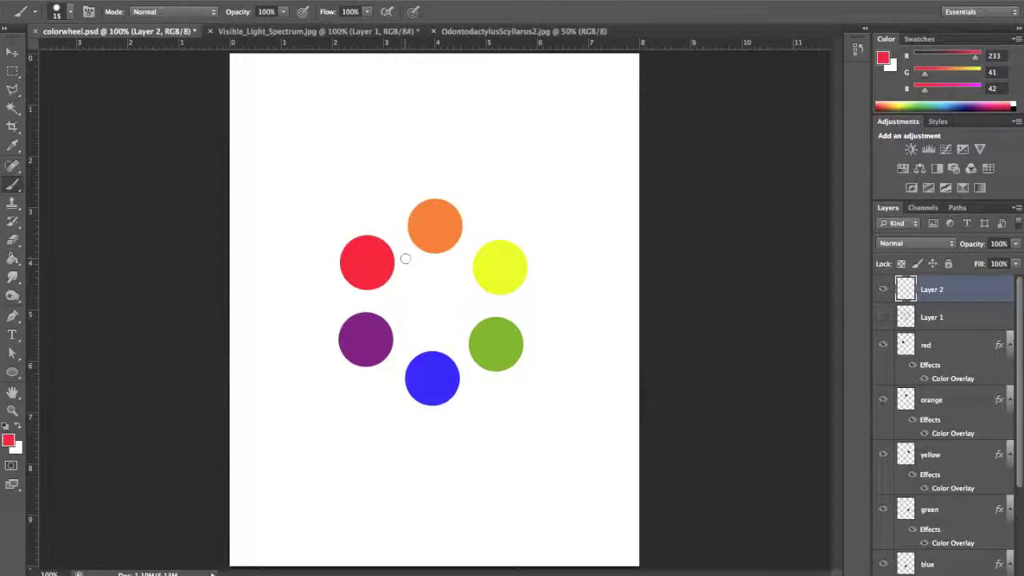
{"action": "key", "text": "bracketright"}
{"action": "key", "text": "bracketright"}
{"action": "key", "text": "bracketright"}
{"action": "key", "text": "bracketright"}
{"action": "key", "text": "bracketright"}
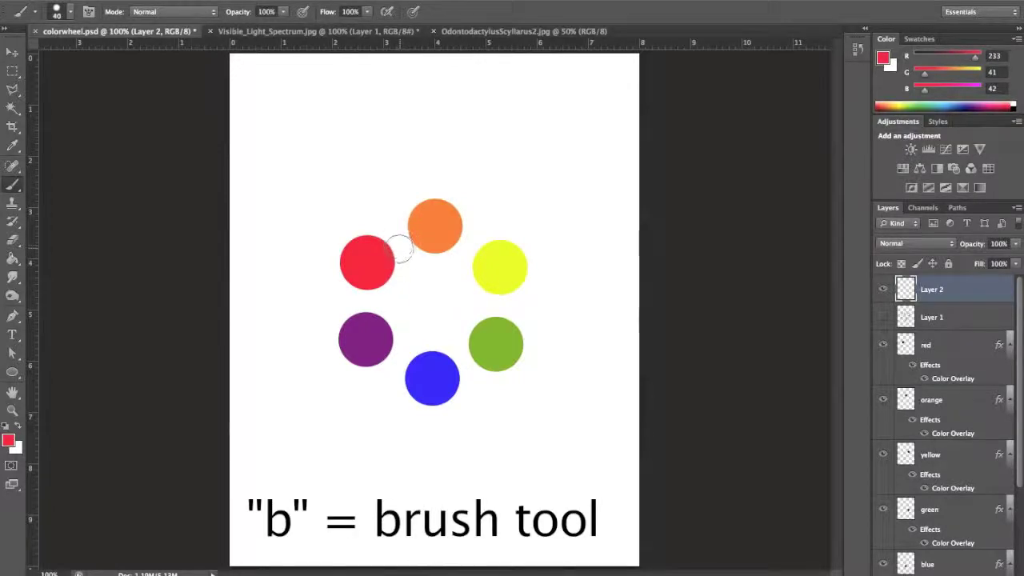
{"action": "key", "text": "bracketright"}
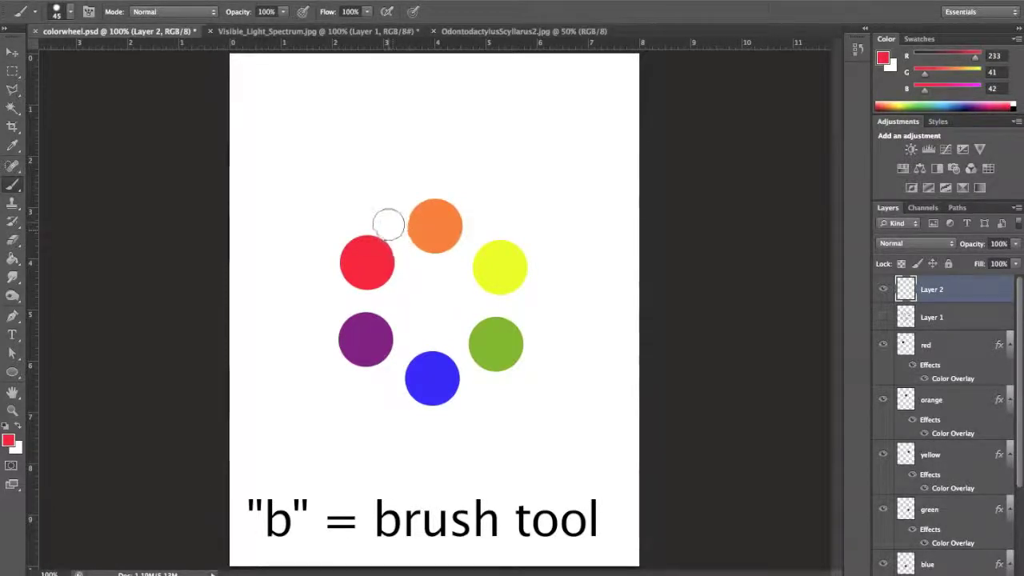
{"action": "key", "text": "bracketright"}
{"action": "key", "text": "bracketright"}
{"action": "key", "text": "bracketright"}
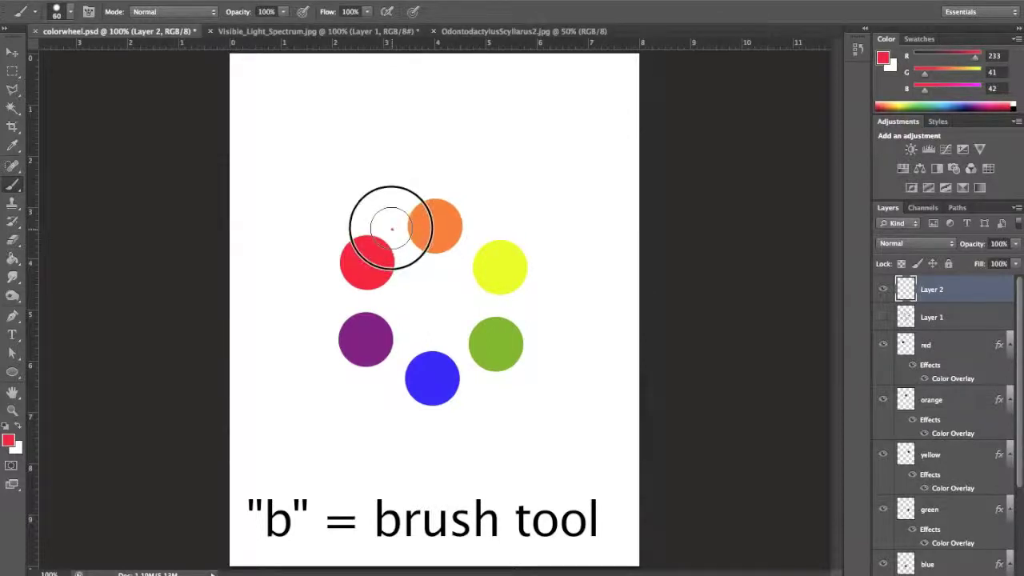
{"action": "left_click", "coordinate": [392, 228]}
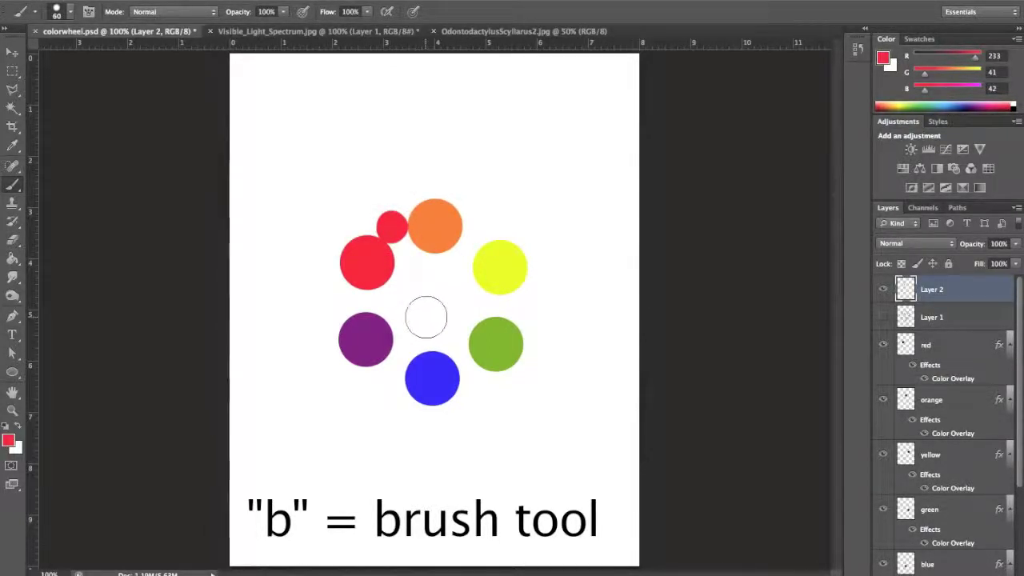
Step: Sample the orange circle's colour as the new paint colour
{"action": "key", "text": "i"}
{"action": "left_click", "coordinate": [437, 222]}
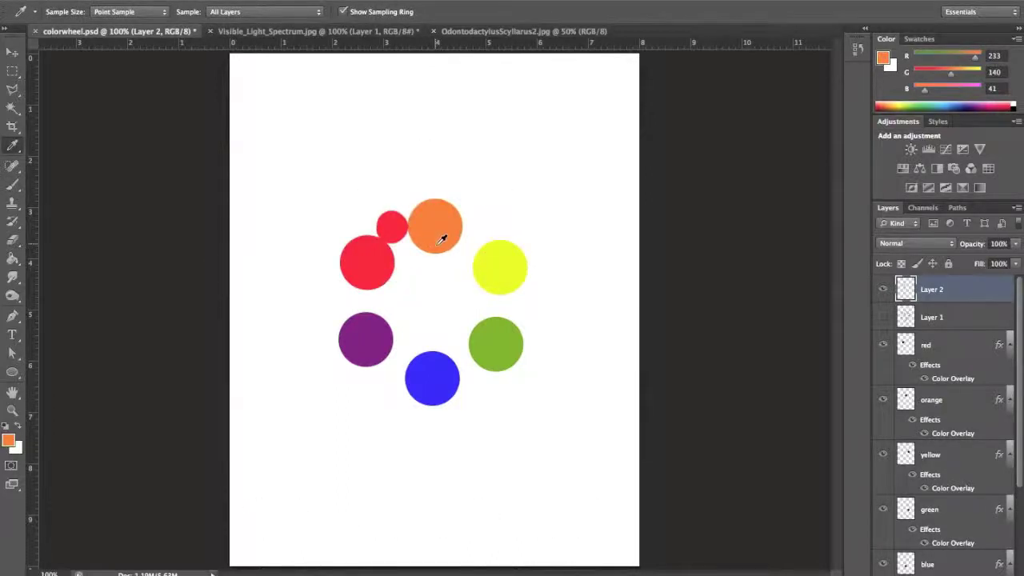
{"action": "key", "text": "b"}
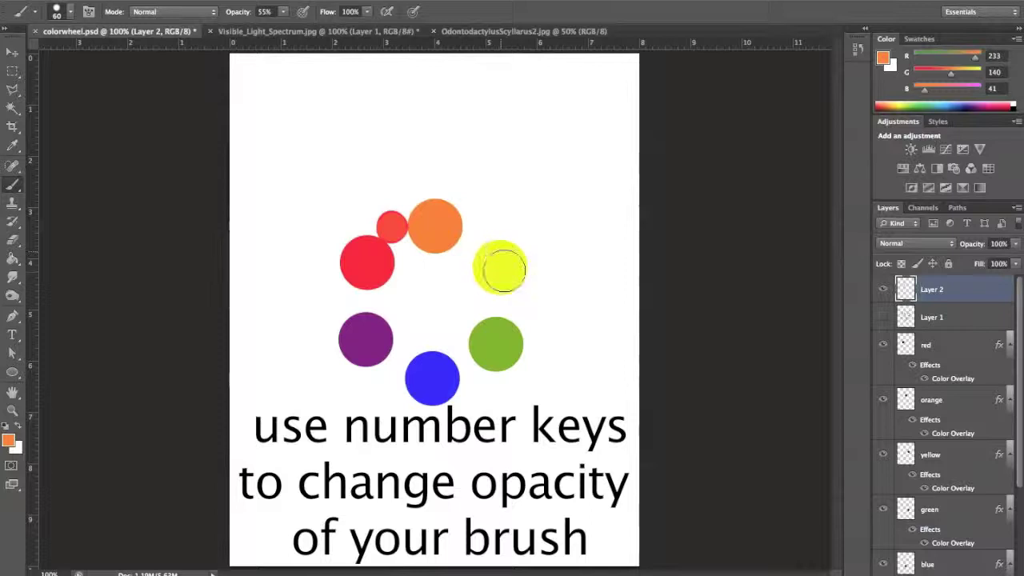
Step: Paint a yellow dot between the orange and yellow circles, then tint it orange at 50% opacity
{"action": "key", "text": "i"}
{"action": "left_click", "coordinate": [520, 257]}
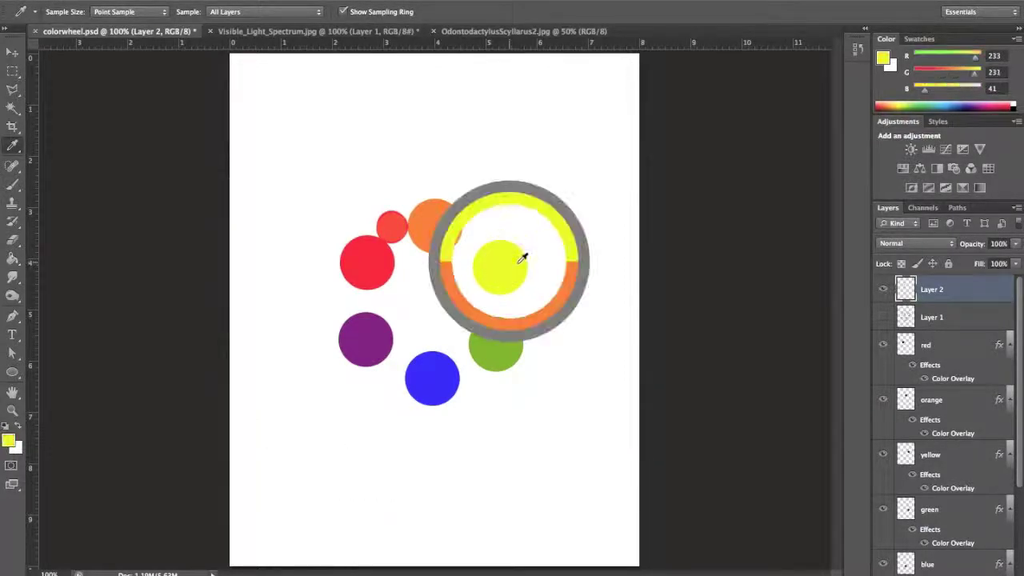
{"action": "key", "text": "b"}
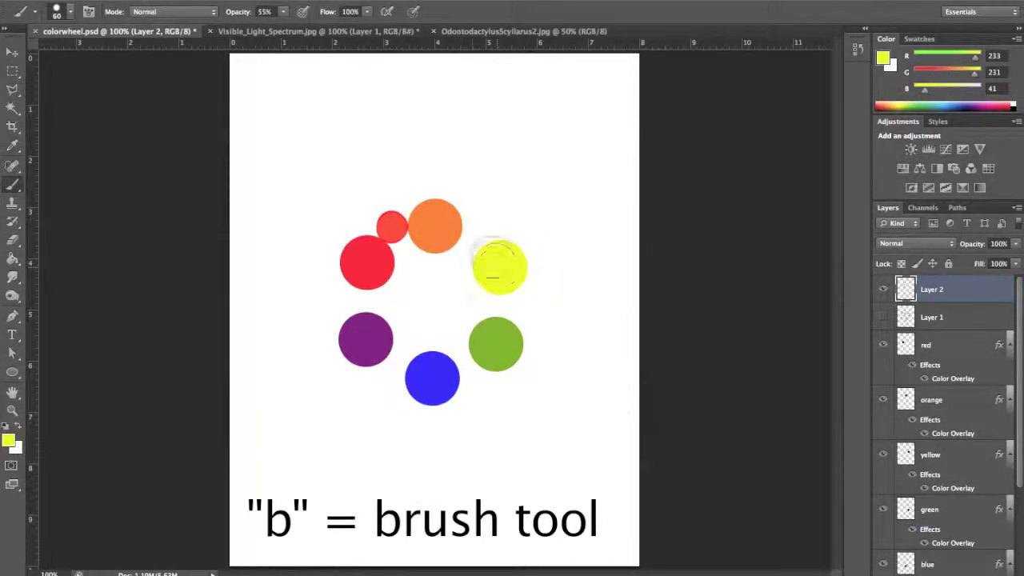
{"action": "left_click", "coordinate": [475, 232]}
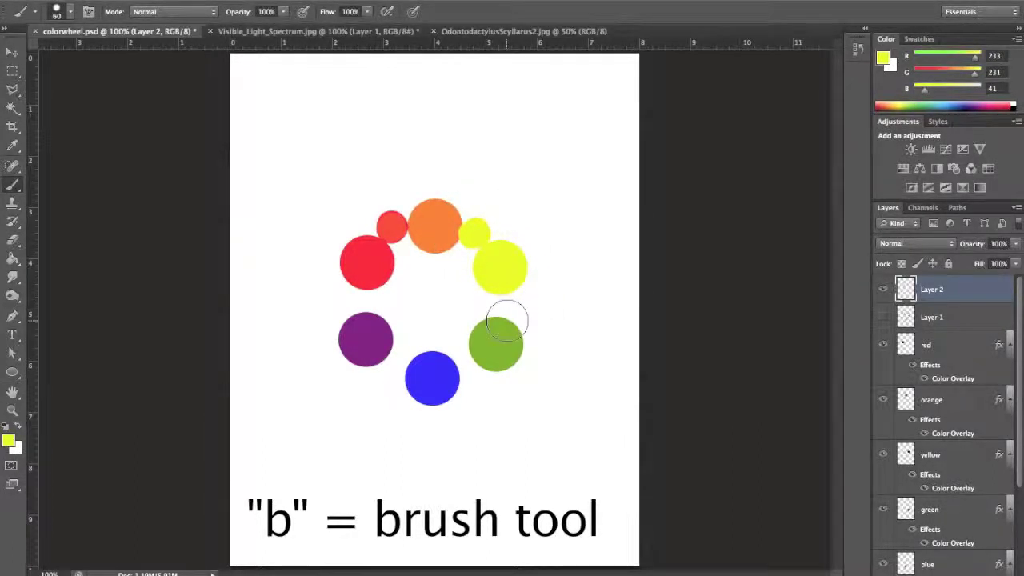
{"action": "key", "text": "i"}
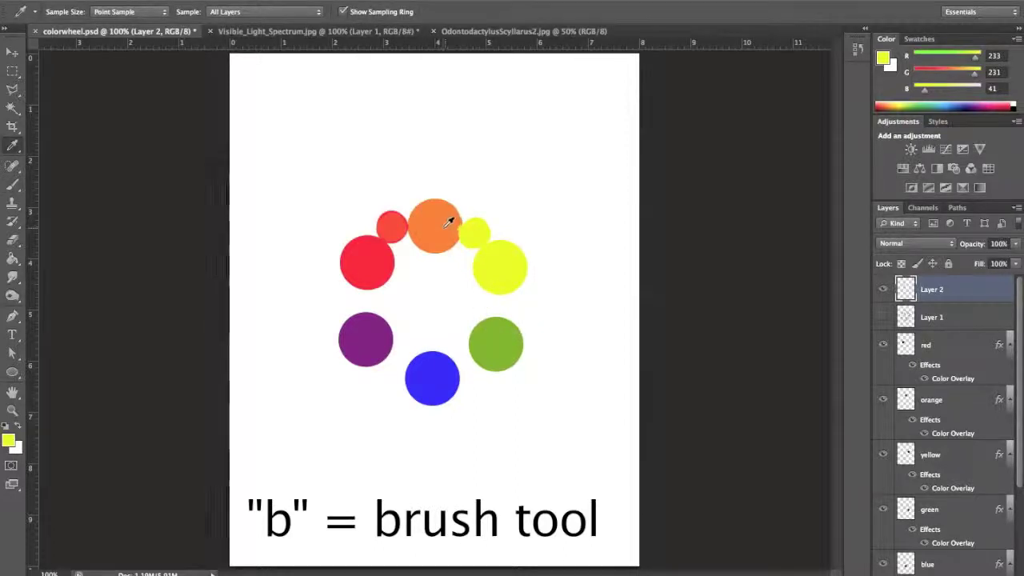
{"action": "left_click", "coordinate": [447, 229]}
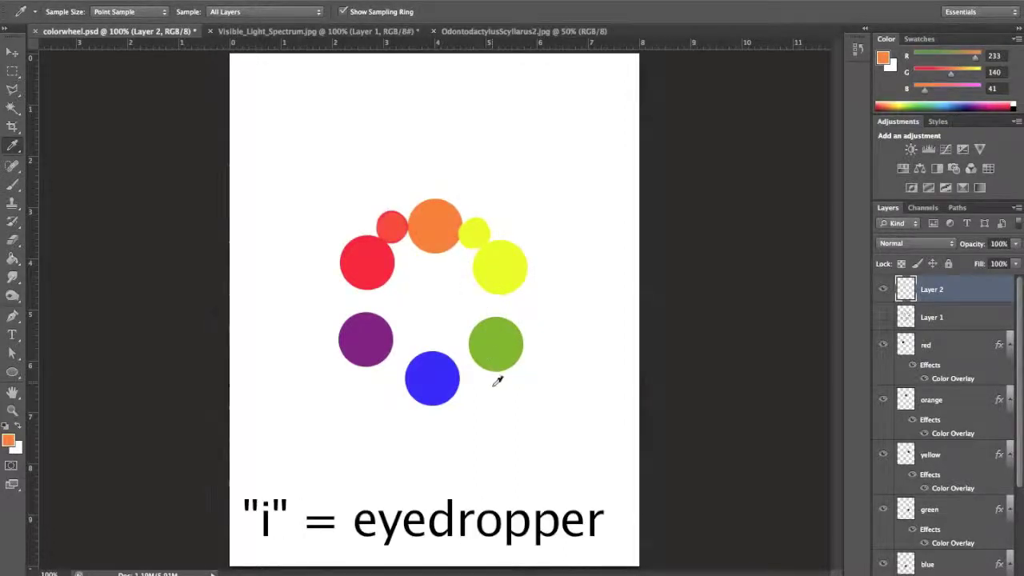
{"action": "key", "text": "b"}
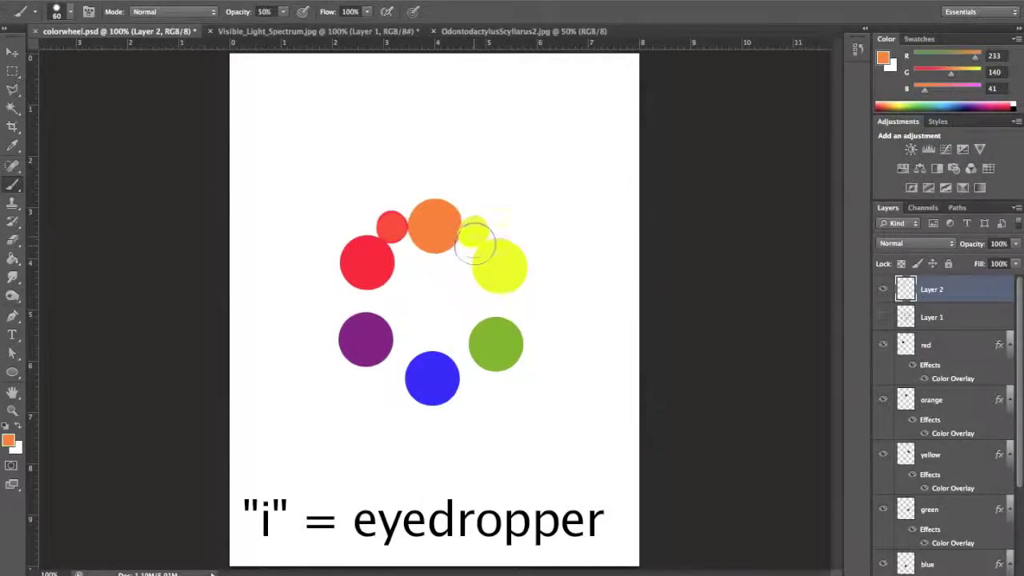
{"action": "key", "text": "5"}
{"action": "left_click_drag", "start_coordinate": [474, 233], "coordinate": [475, 231]}
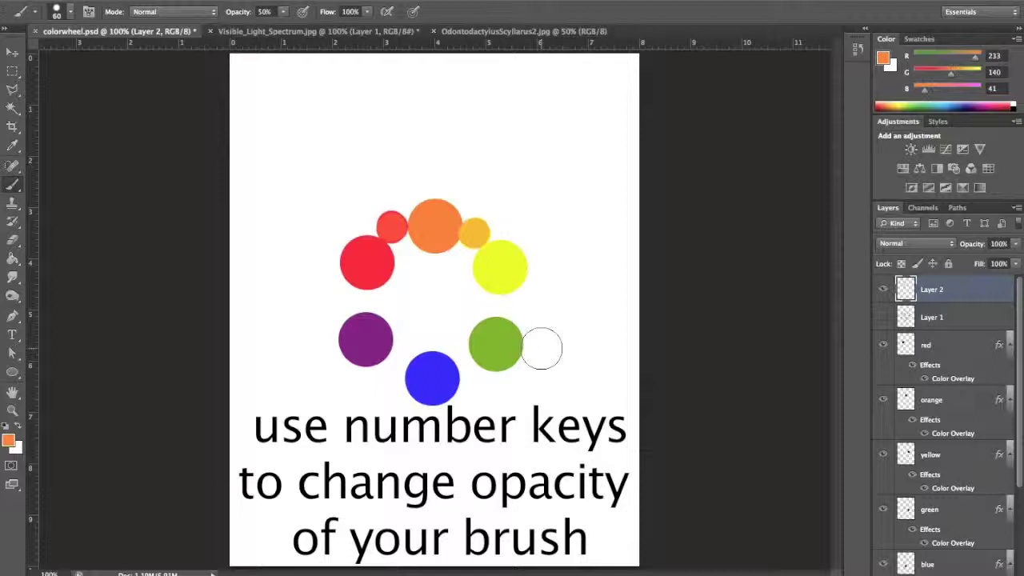
Step: Paint a solid yellow dot at 100% opacity between the yellow and green circles
{"action": "key", "text": "o"}
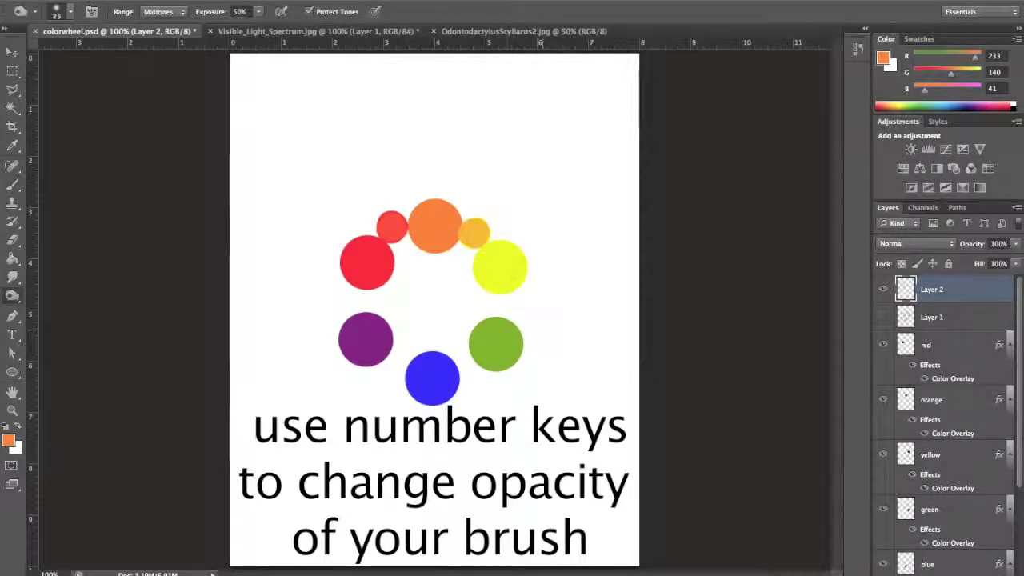
{"action": "key", "text": "i"}
{"action": "left_click", "coordinate": [512, 278]}
{"action": "key", "text": "b"}
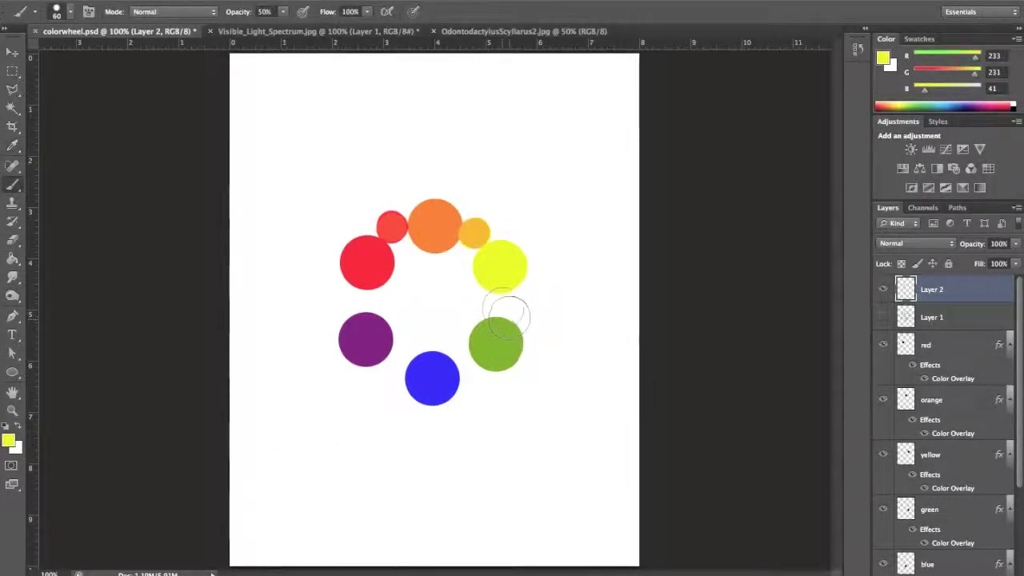
{"action": "left_click_drag", "start_coordinate": [507, 313], "coordinate": [502, 303]}
{"action": "key", "text": "bracketright"}
{"action": "key", "text": "bracketright"}
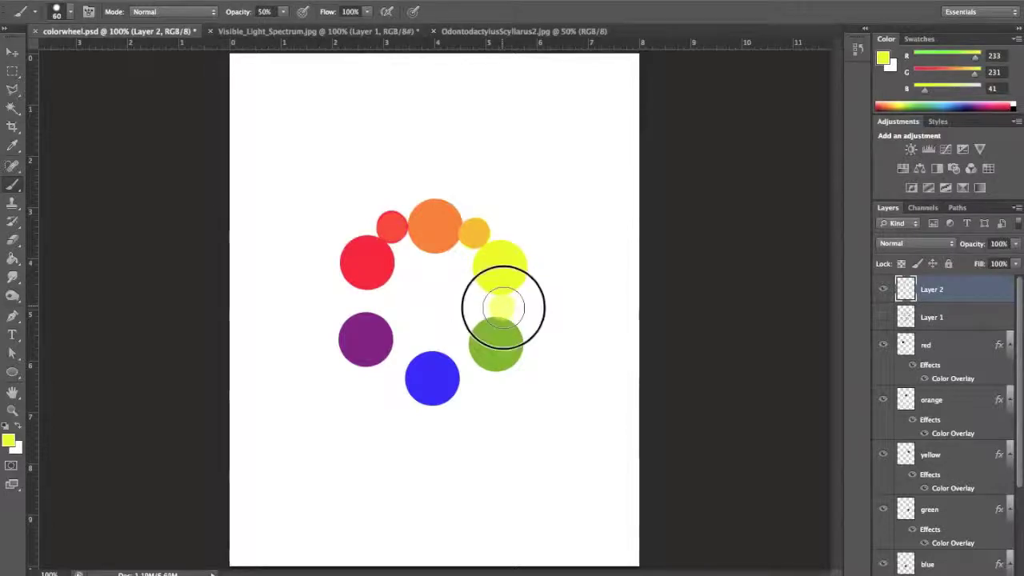
{"action": "key", "text": "bracketleft"}
{"action": "key", "text": "bracketleft"}
{"action": "key", "text": "0"}
{"action": "left_click", "coordinate": [504, 308]}
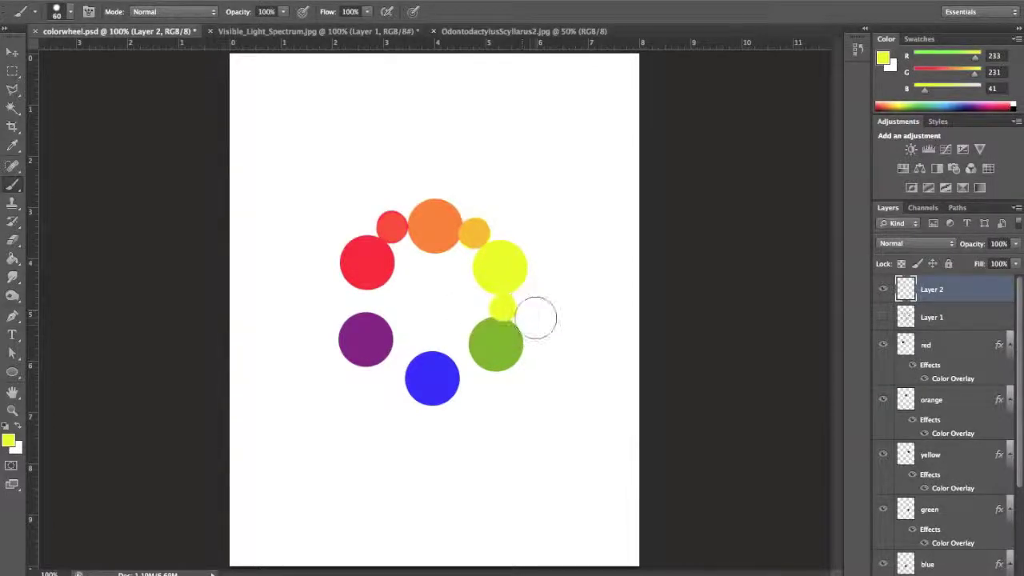
Step: Sample the green circle's colour and restore Layer 2 to 100% opacity
{"action": "key", "text": "i"}
{"action": "left_click", "coordinate": [515, 330]}
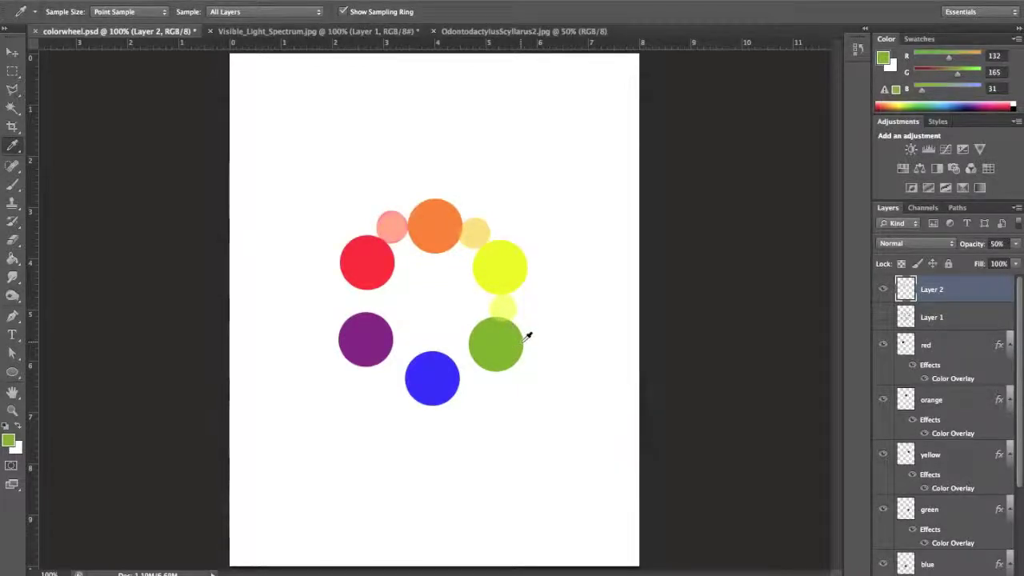
{"action": "left_click", "coordinate": [1016, 243]}
{"action": "left_click_drag", "start_coordinate": [979, 258], "coordinate": [1015, 257]}
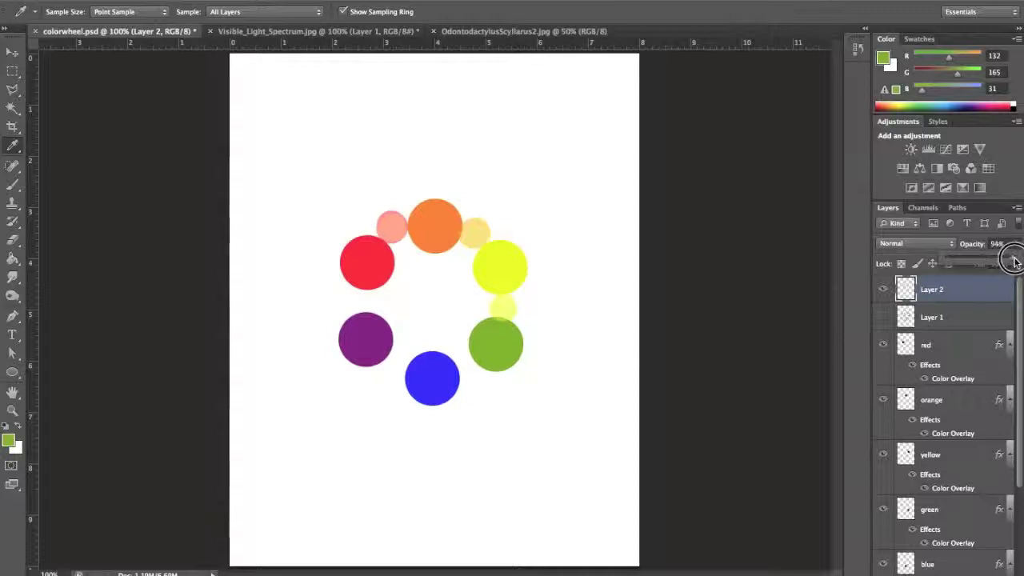
{"action": "left_click", "coordinate": [499, 347]}
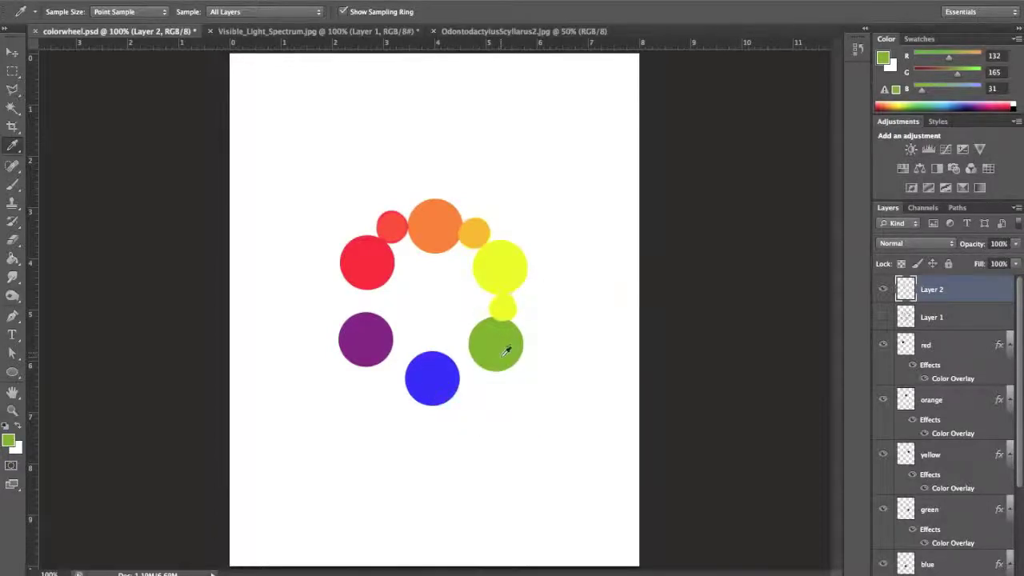
Step: Sample purple and paint a full-opacity purple dot between the purple and red circles
{"action": "key", "text": "b"}
{"action": "key", "text": "i"}
{"action": "left_click", "coordinate": [373, 338]}
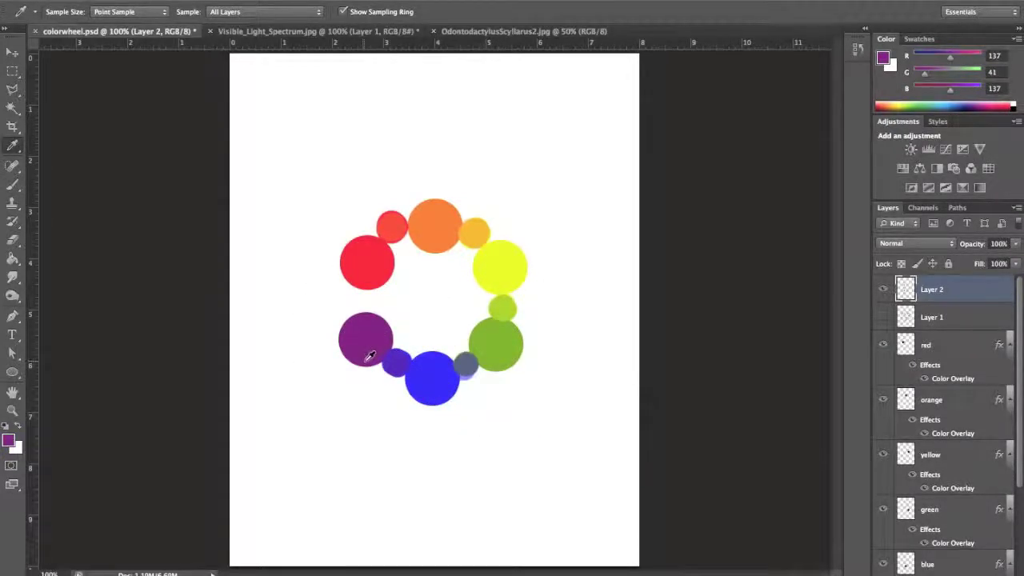
{"action": "key", "text": "b"}
{"action": "key", "text": "0"}
{"action": "left_click", "coordinate": [365, 301]}
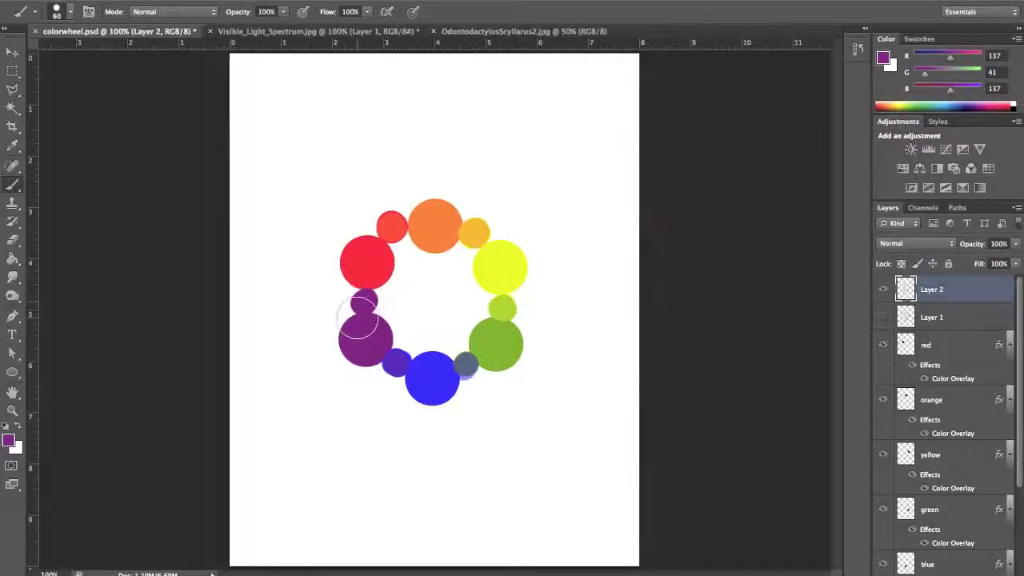
Step: Sample the red circle and tint the purple dot red-violet
{"action": "key", "text": "i"}
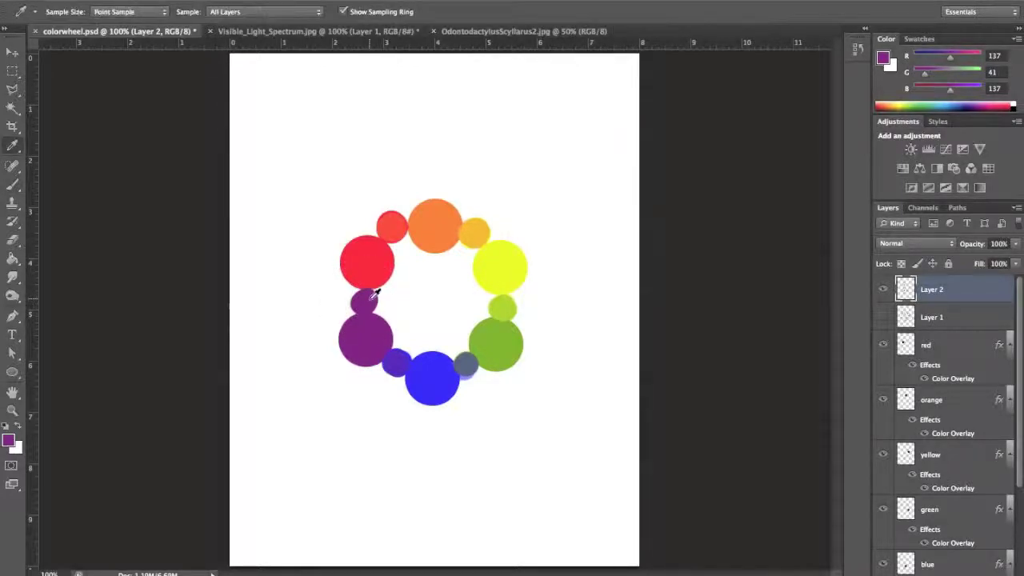
{"action": "left_click", "coordinate": [370, 261]}
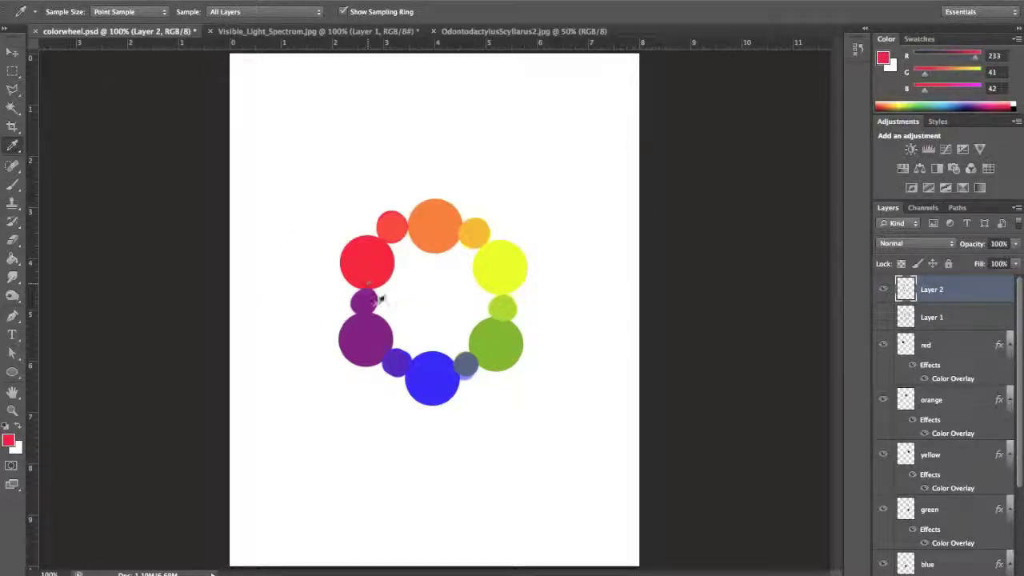
{"action": "key", "text": "b"}
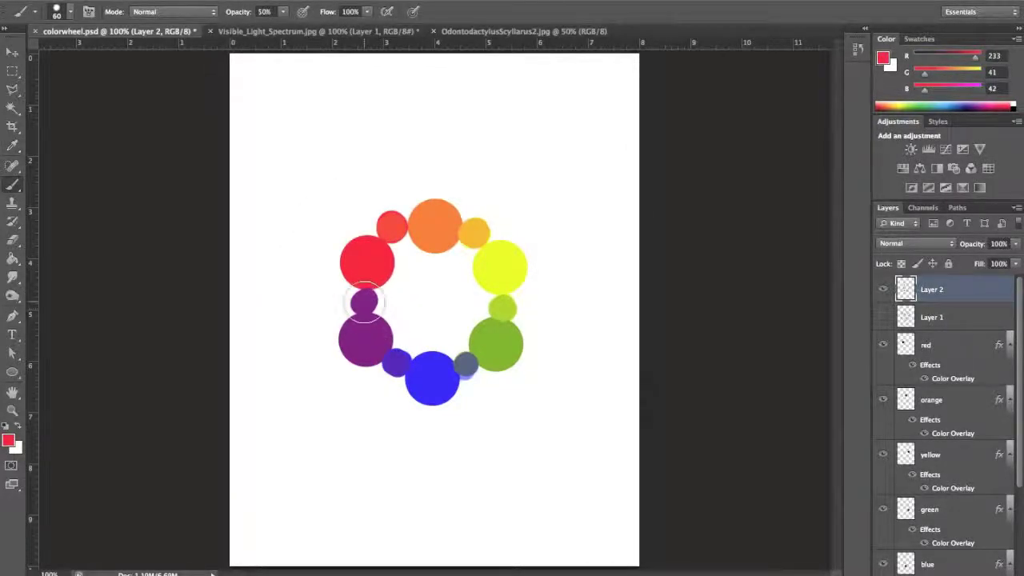
{"action": "left_click_drag", "start_coordinate": [364, 302], "coordinate": [364, 300]}
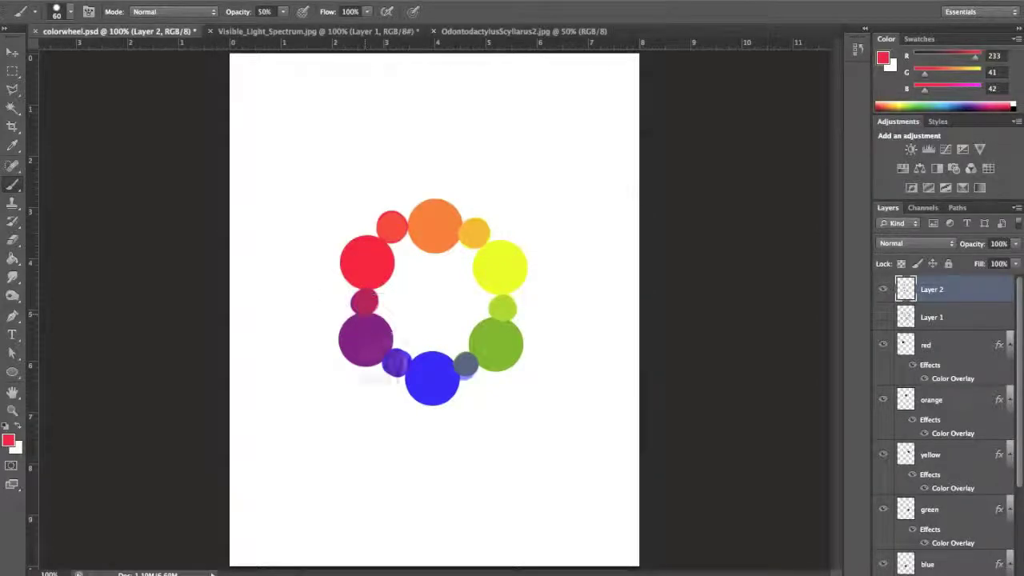